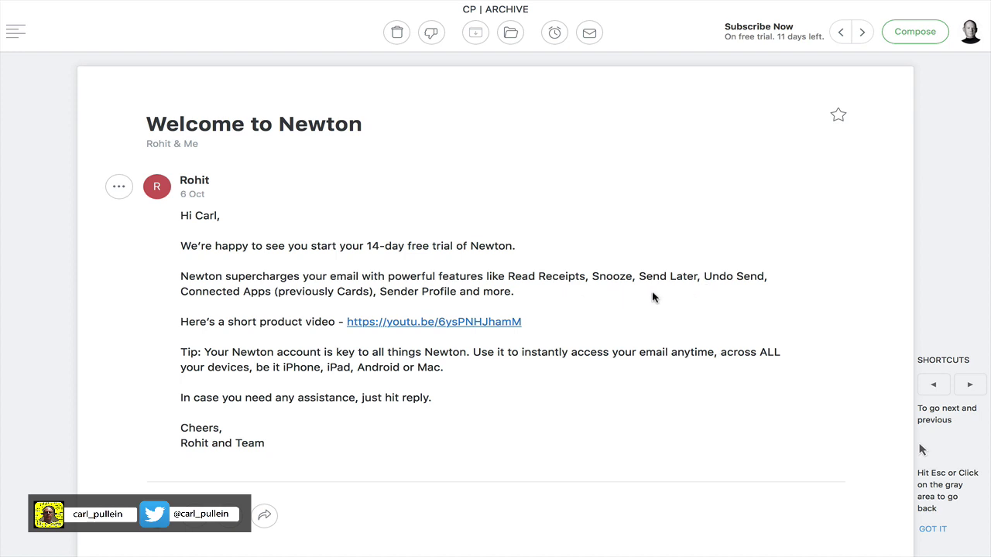
Examine the Welcome to Newton email's feature list and the options for saving it to other apps or moving it to a folder.
drag(639, 275, 699, 277)
drag(180, 291, 273, 292)
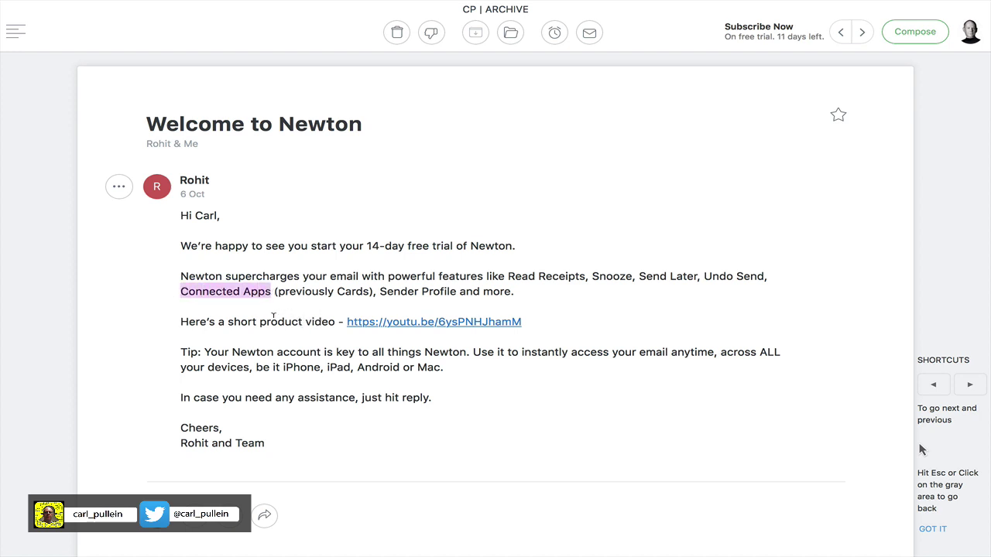
click(118, 188)
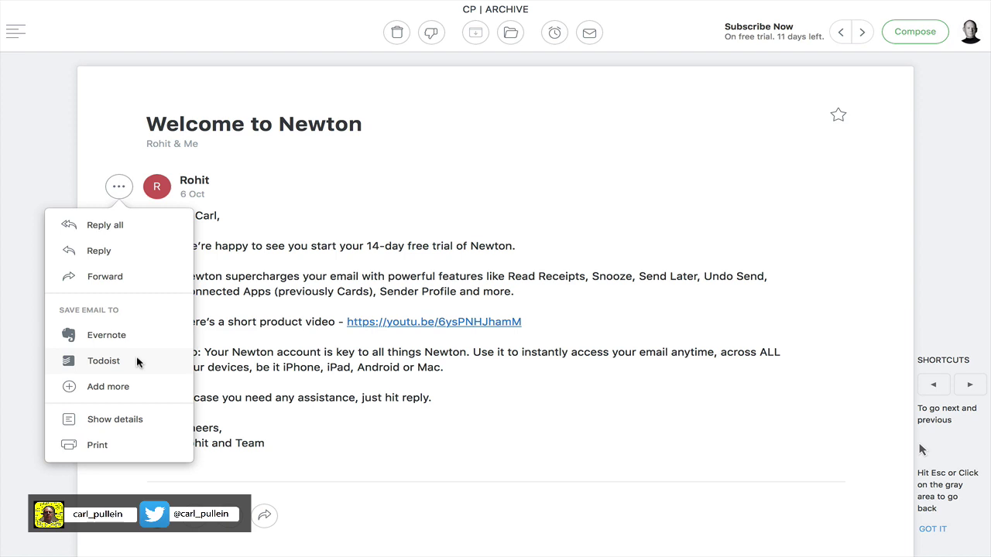
click(475, 407)
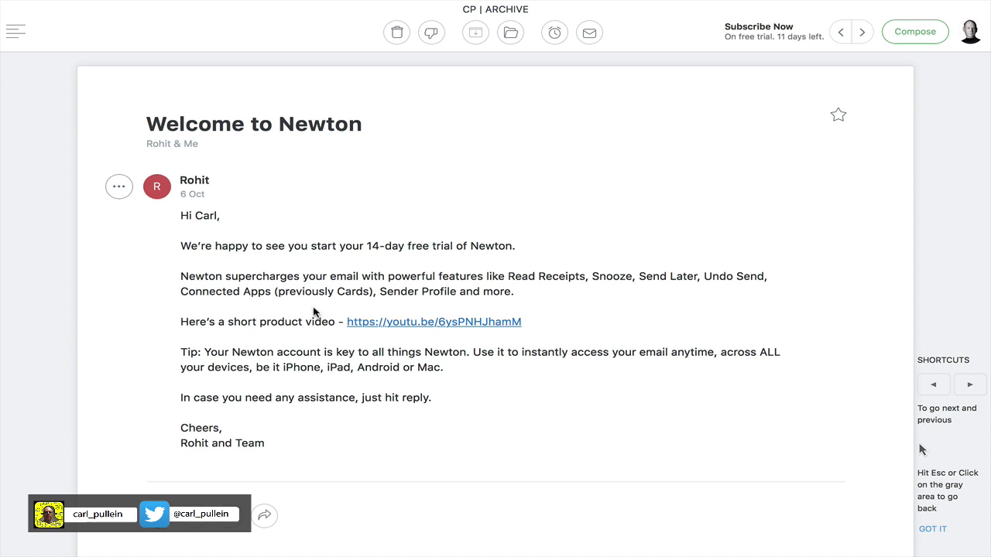
click(511, 36)
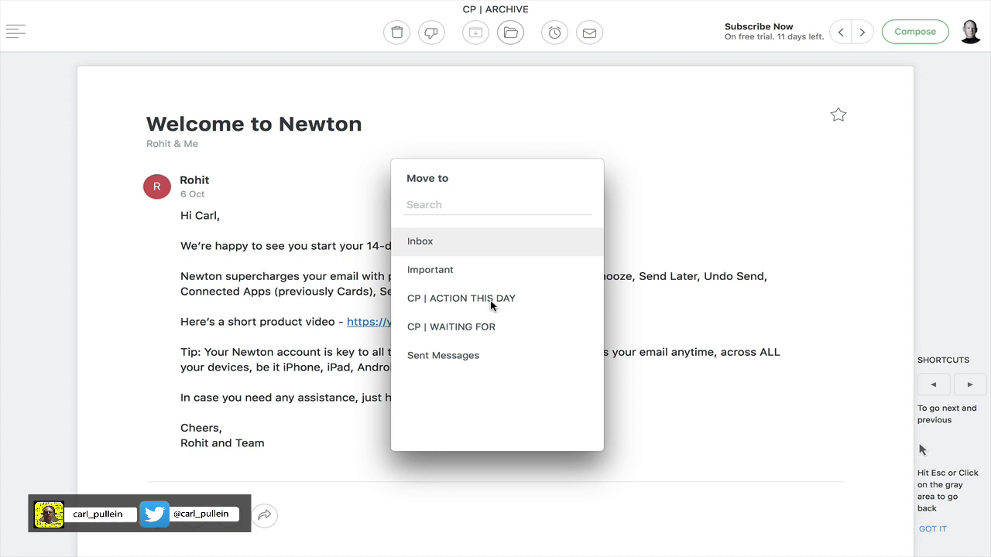
click(708, 403)
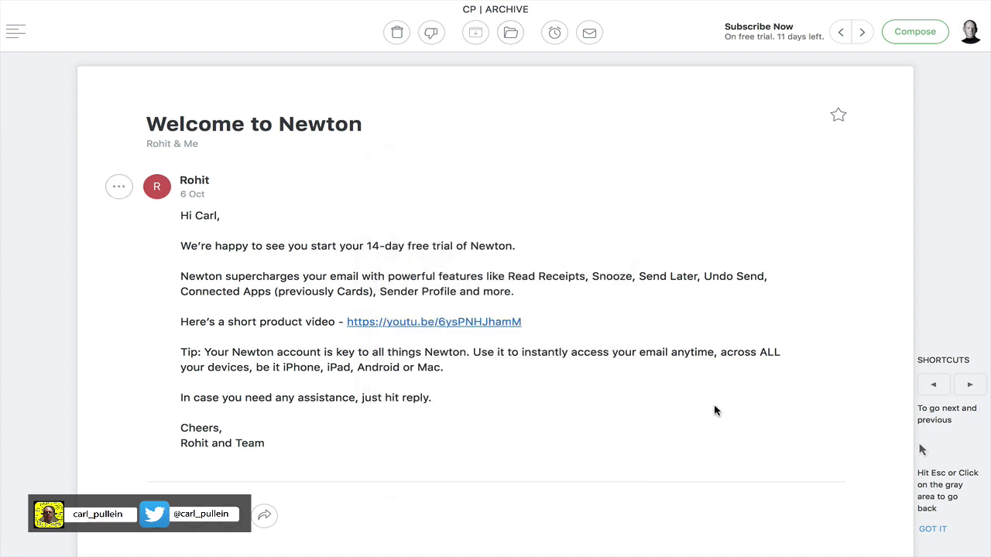
Start saving the Welcome to Newton email to Todoist with the task title "Reply to Newton Email".
click(119, 188)
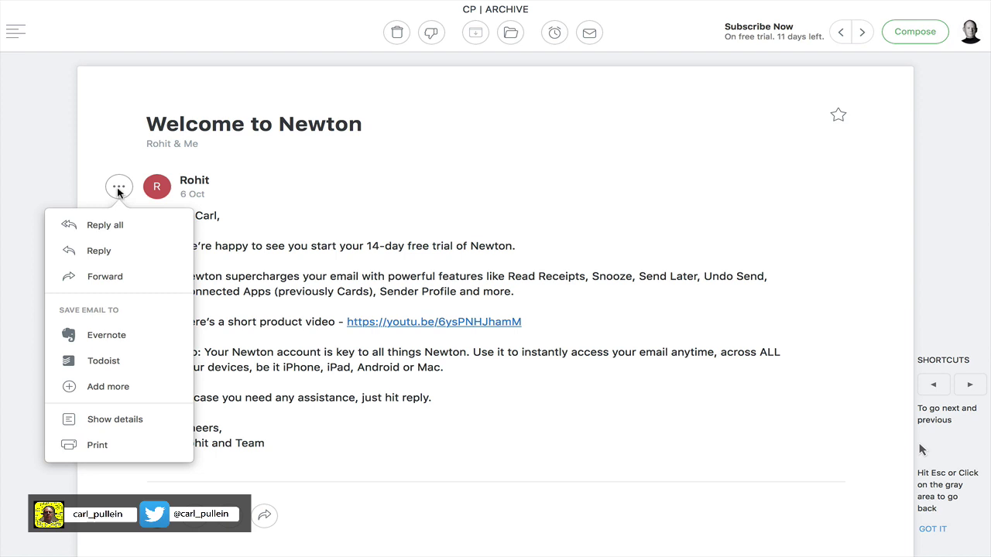
click(112, 363)
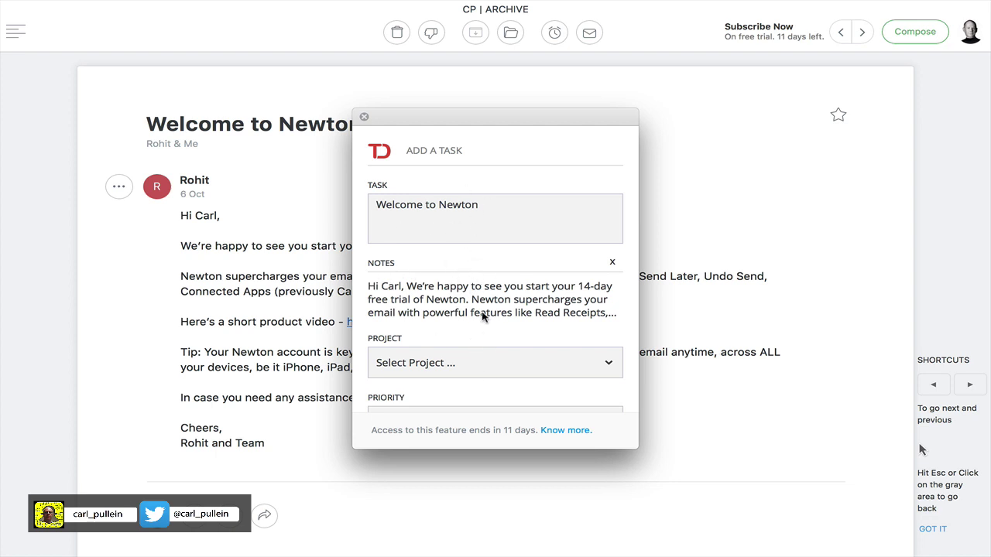
scroll(481, 311, down, 1)
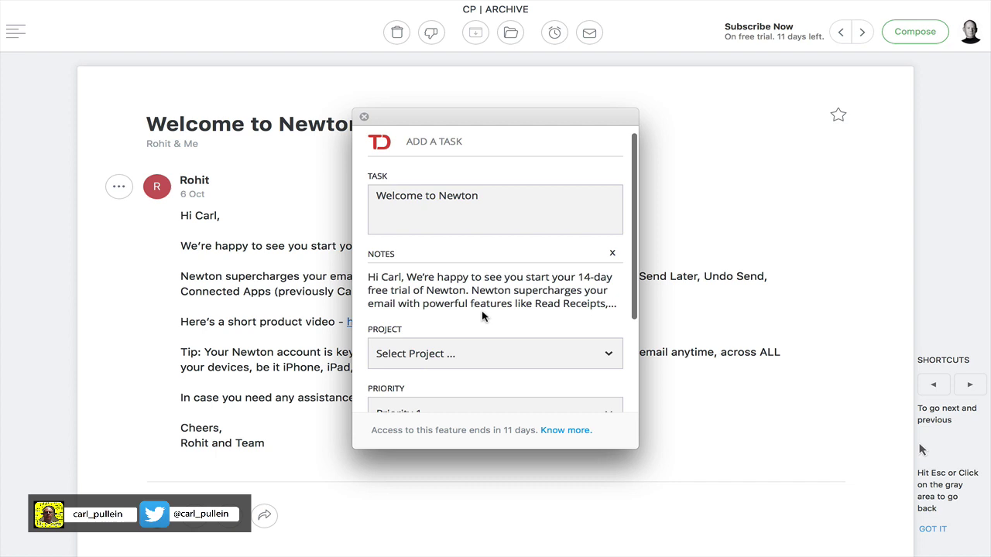
scroll(481, 310, up, 1)
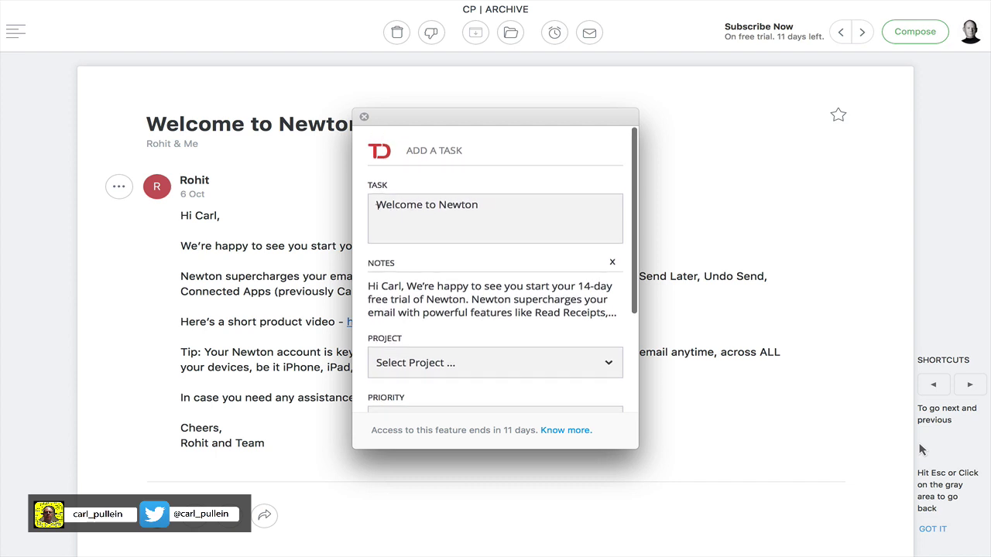
drag(375, 205, 494, 207)
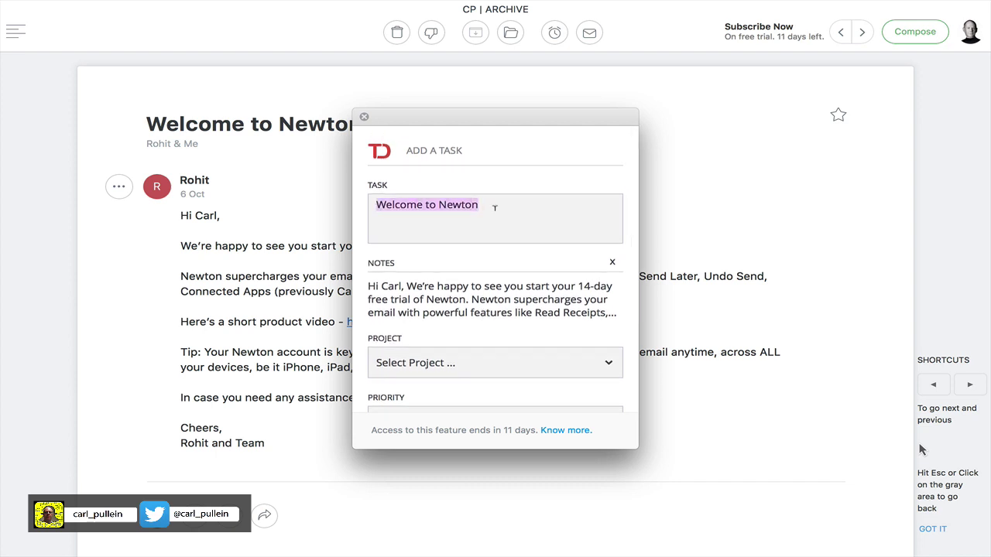
text(Reply to Newton Email)
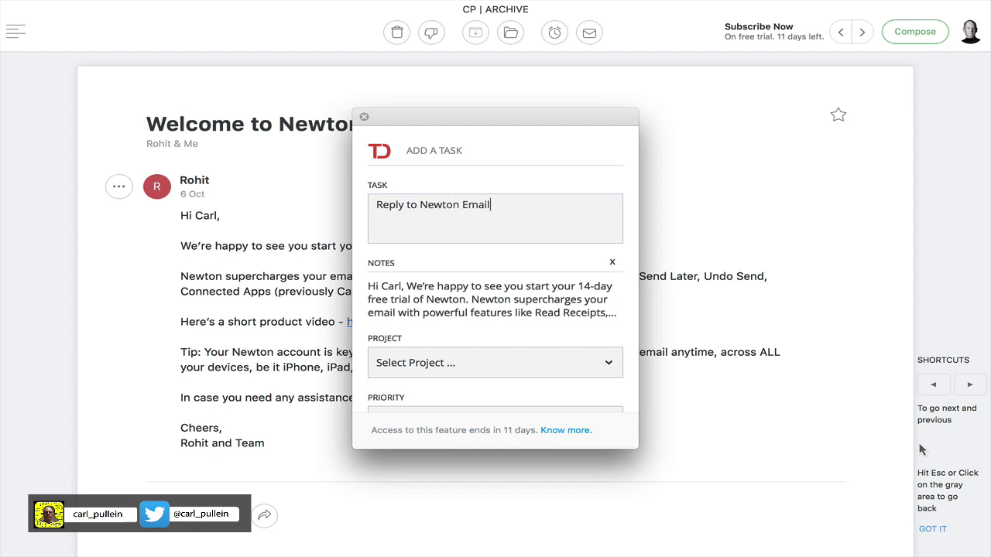
Assign the new task to the Inbox project and set its priority to Priority 4.
scroll(472, 298, down, 1)
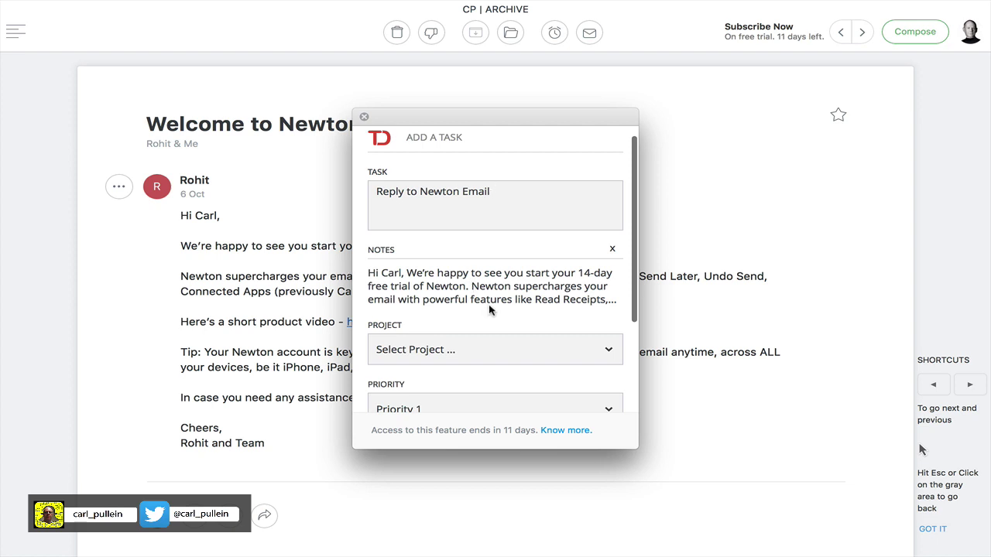
scroll(488, 308, down, 1)
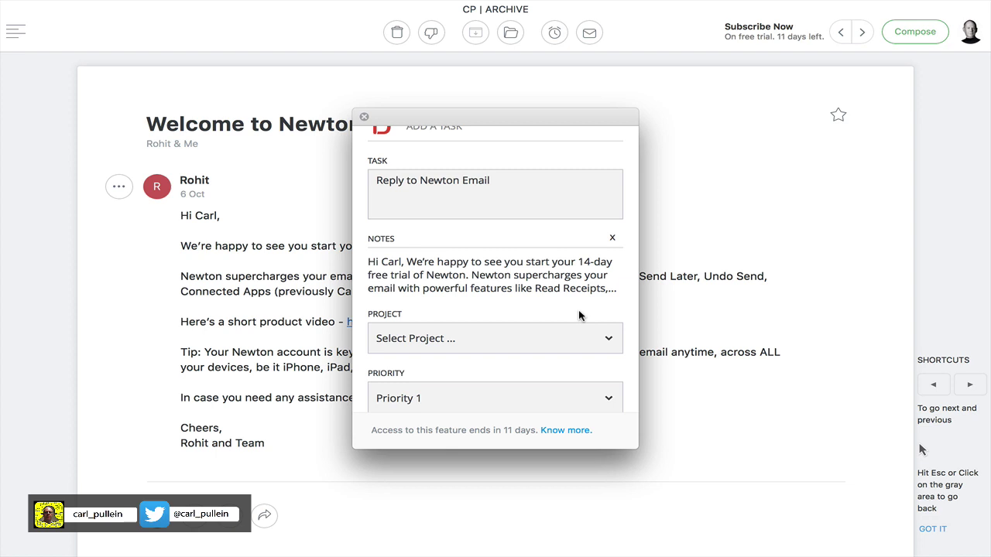
click(608, 338)
scroll(508, 364, down, 15)
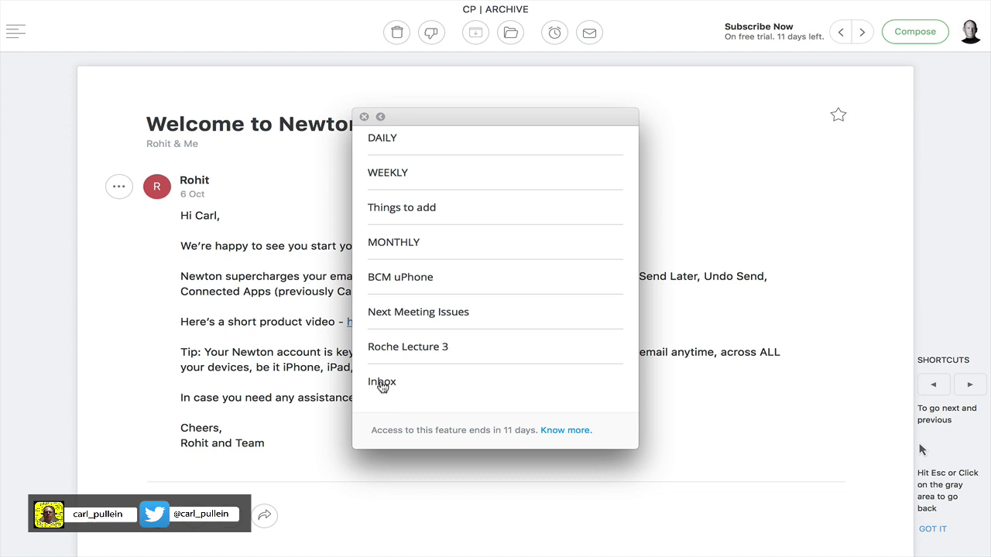
click(381, 383)
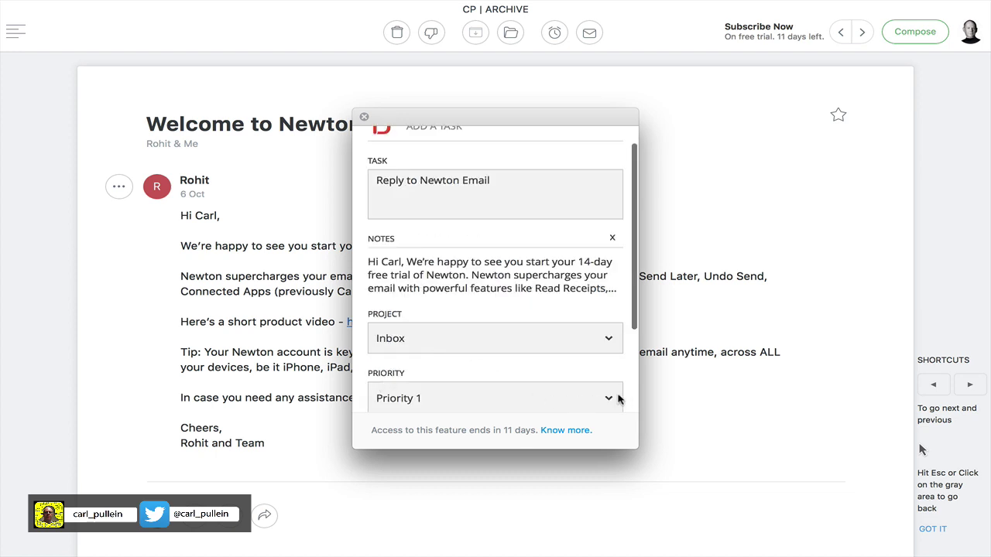
click(618, 399)
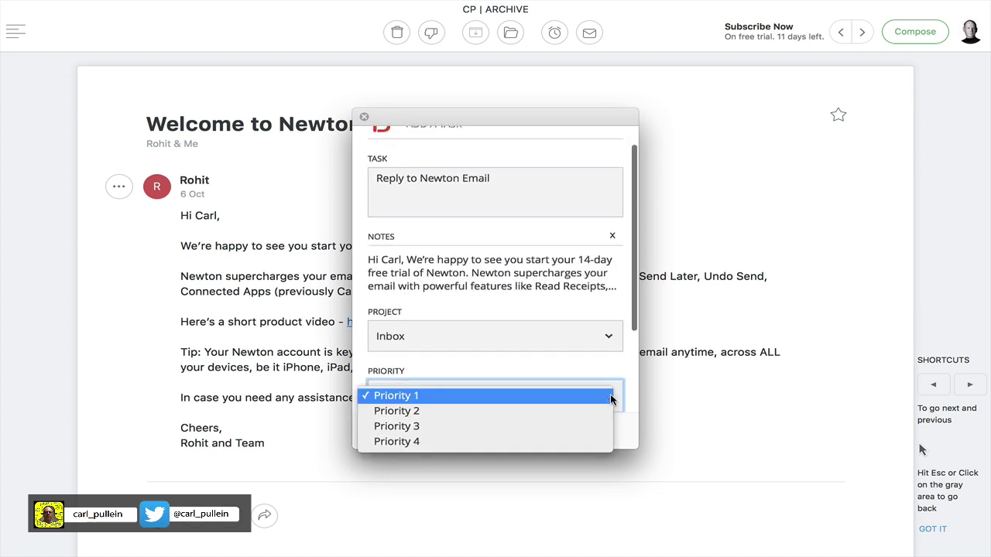
click(565, 443)
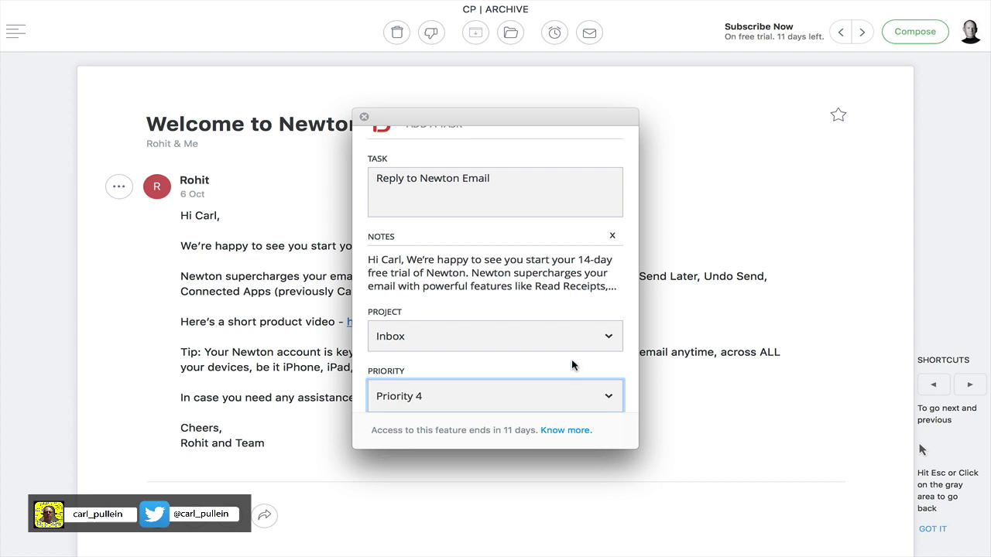
Add the task to Todoist without a date and move the email to the CP | ACTION THIS DAY folder.
scroll(573, 365, down, 3)
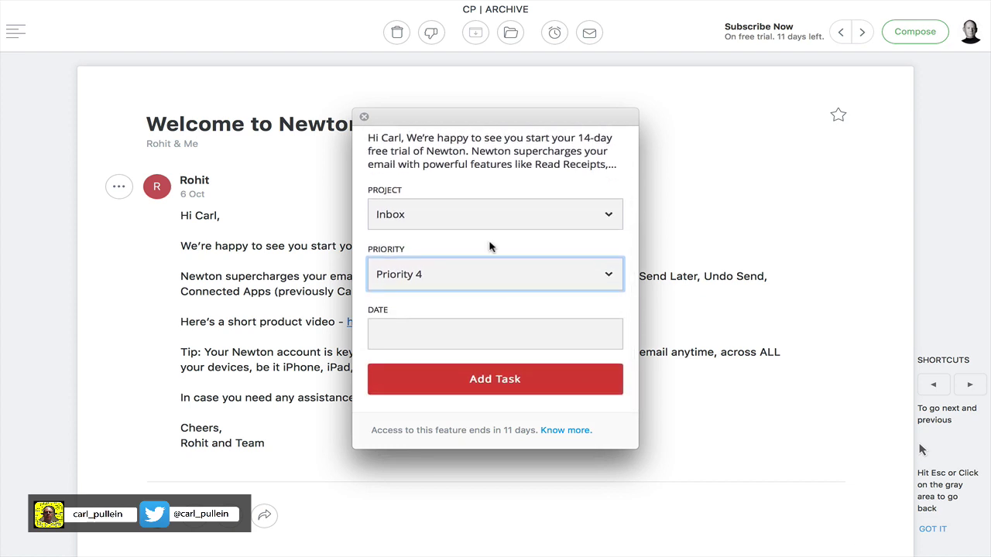
scroll(500, 339, up, 3)
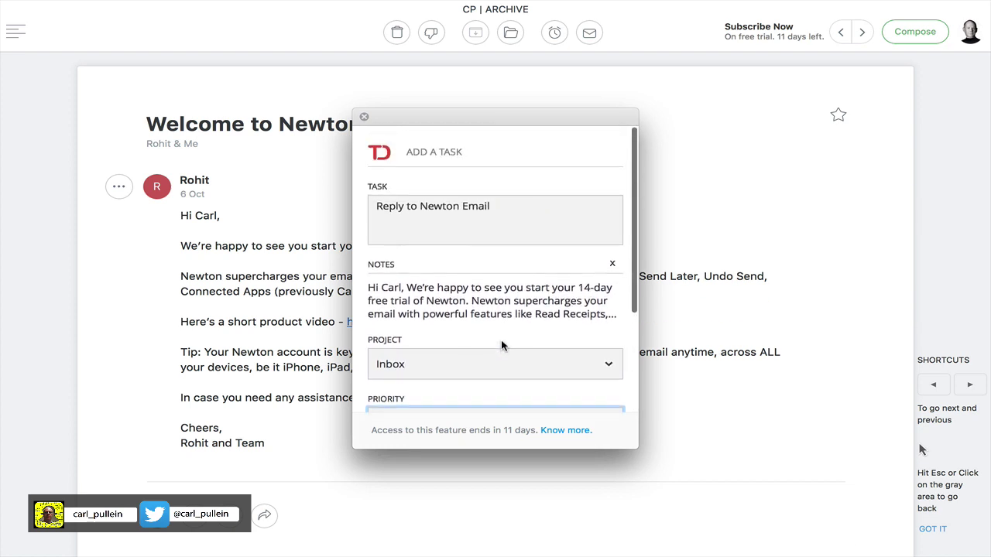
scroll(500, 345, down, 5)
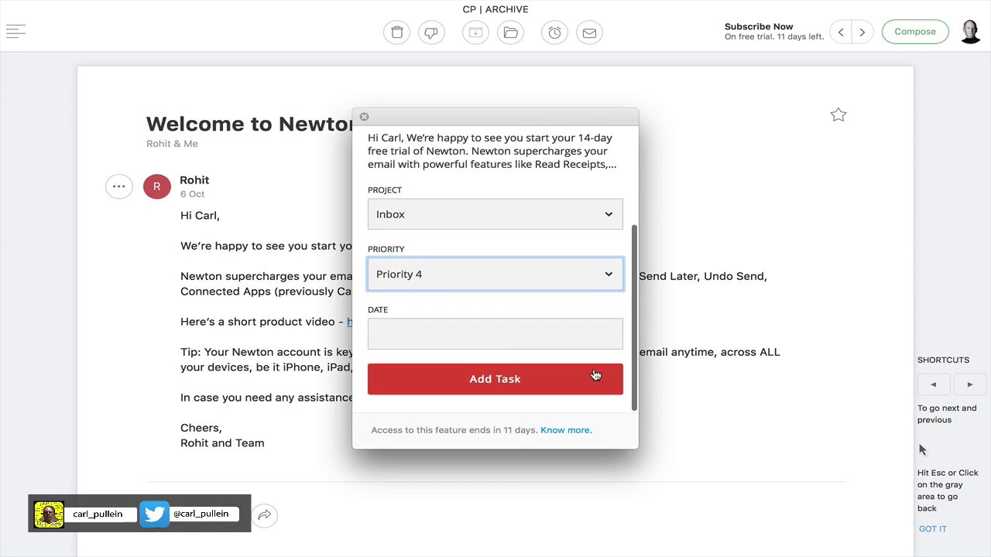
click(503, 379)
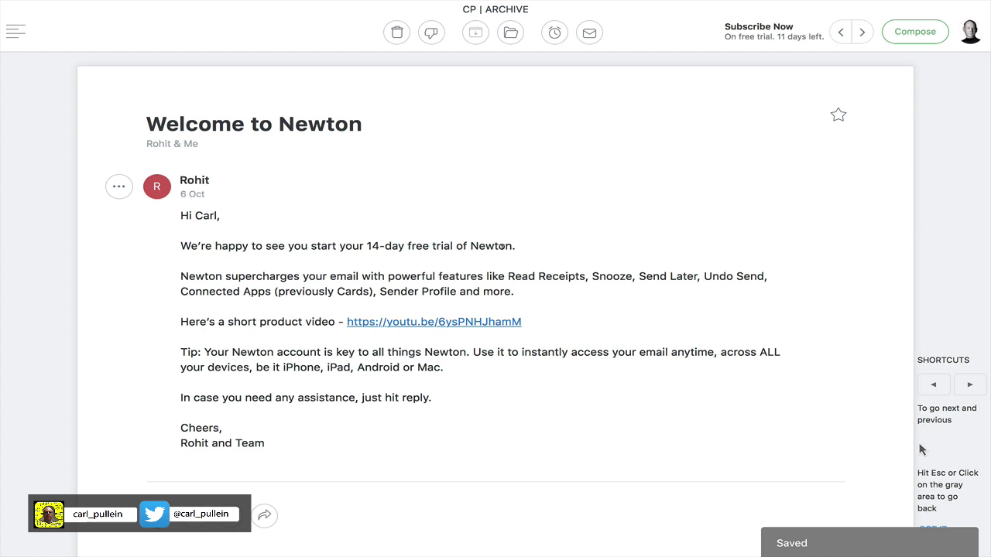
click(516, 32)
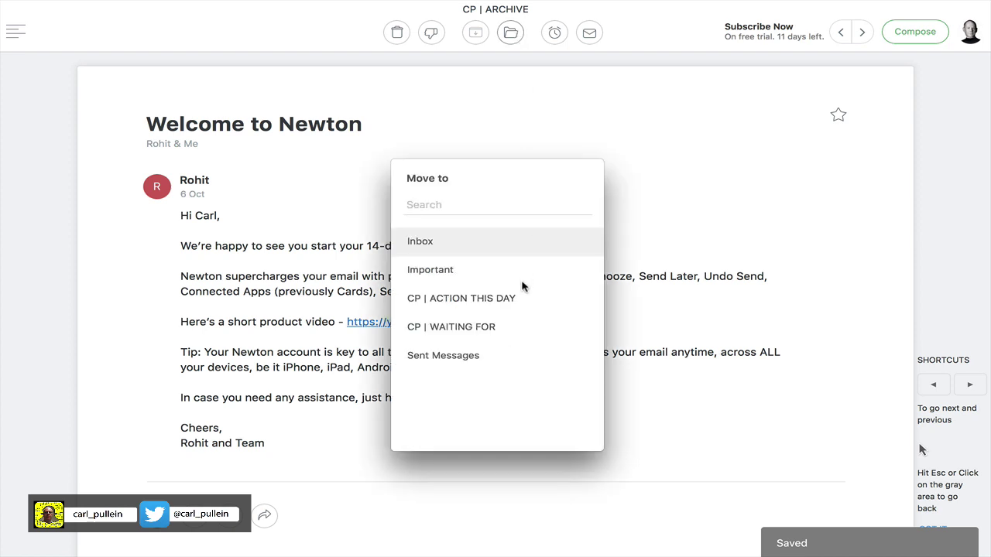
click(503, 305)
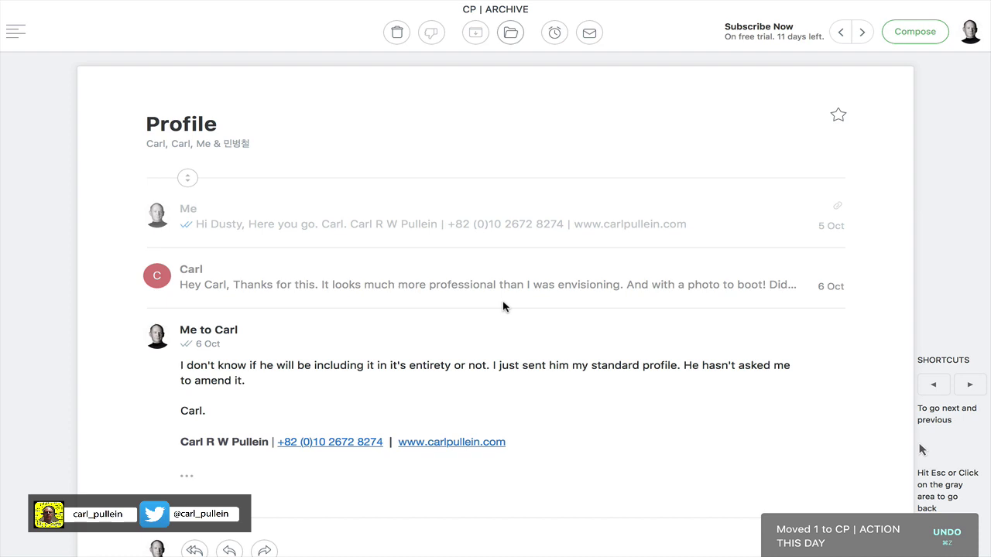
Switch to Todoist and view the email text attached as a comment to the "Reply to Newton Email" task in the Inbox.
key(ctrl+Right)
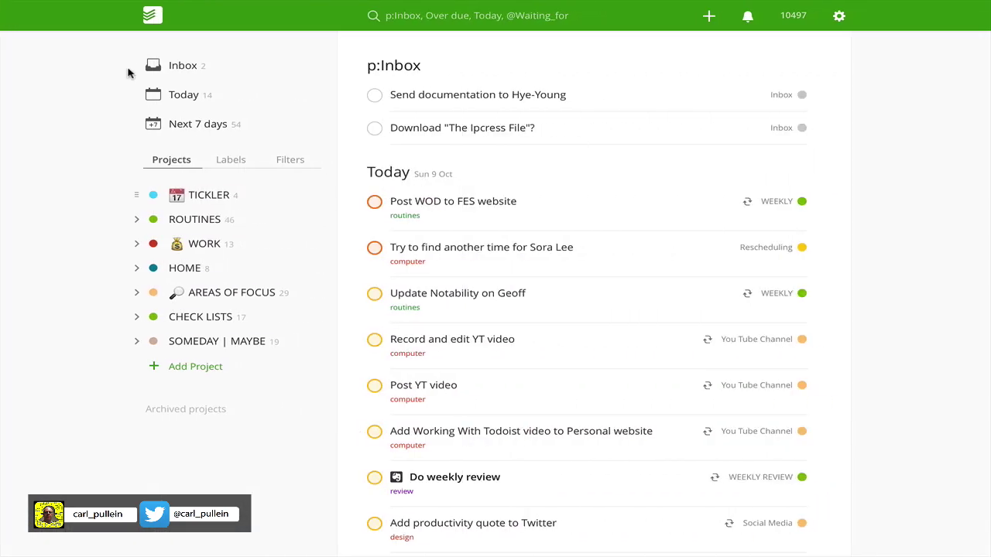
click(183, 68)
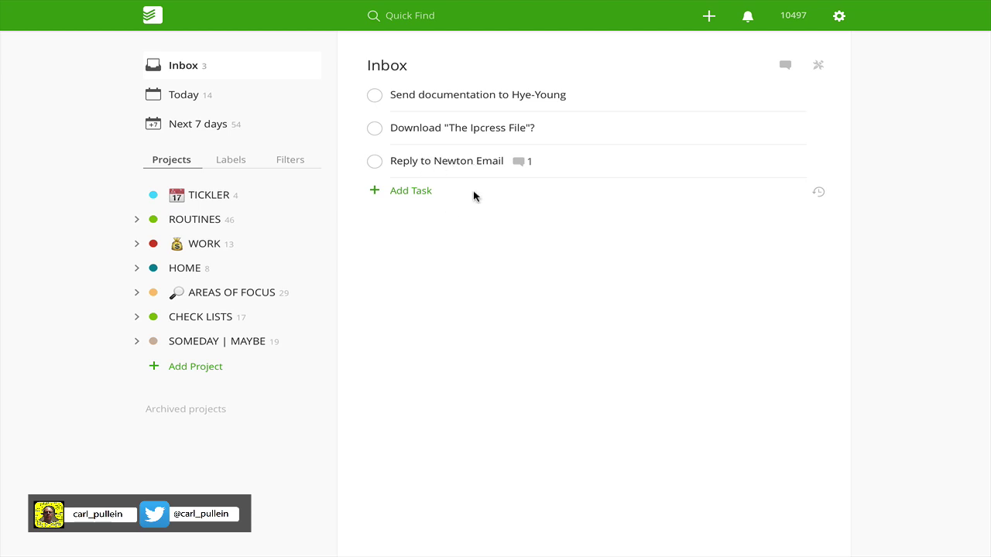
click(518, 162)
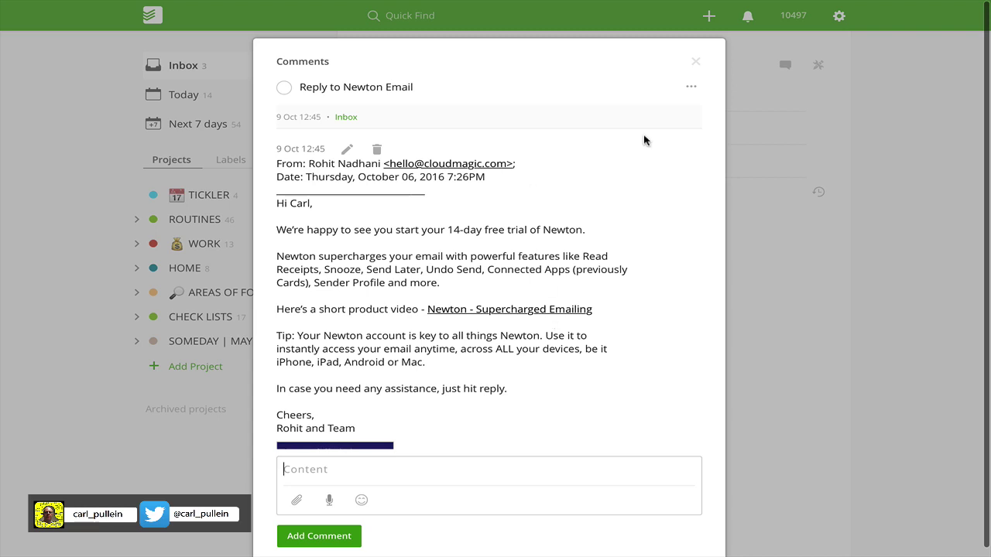
click(694, 63)
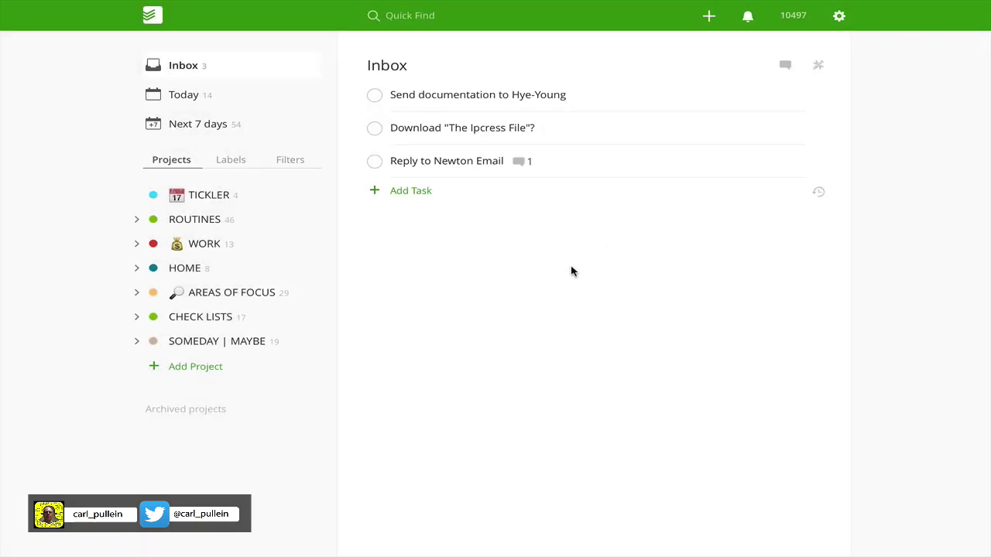
Complete the "Reply to Newton Email" task, then switch back to Newton and show All Inboxes.
click(375, 161)
key(ctrl+Left)
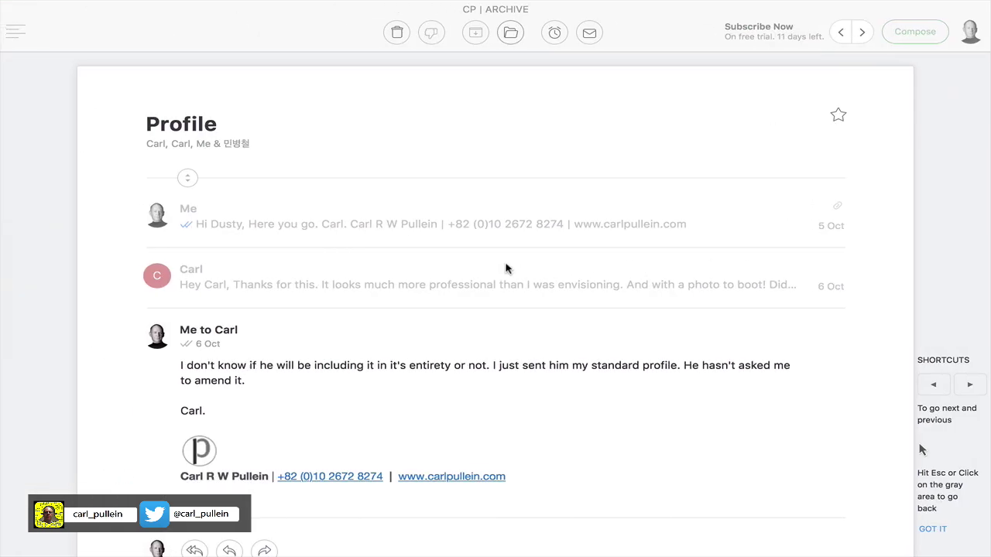
click(12, 34)
click(49, 42)
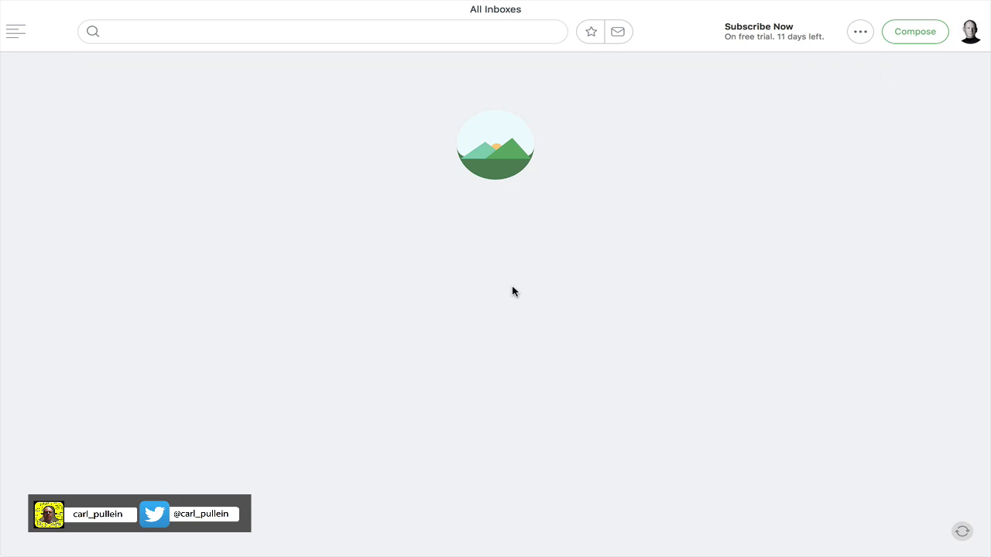
key(ctrl+Right)
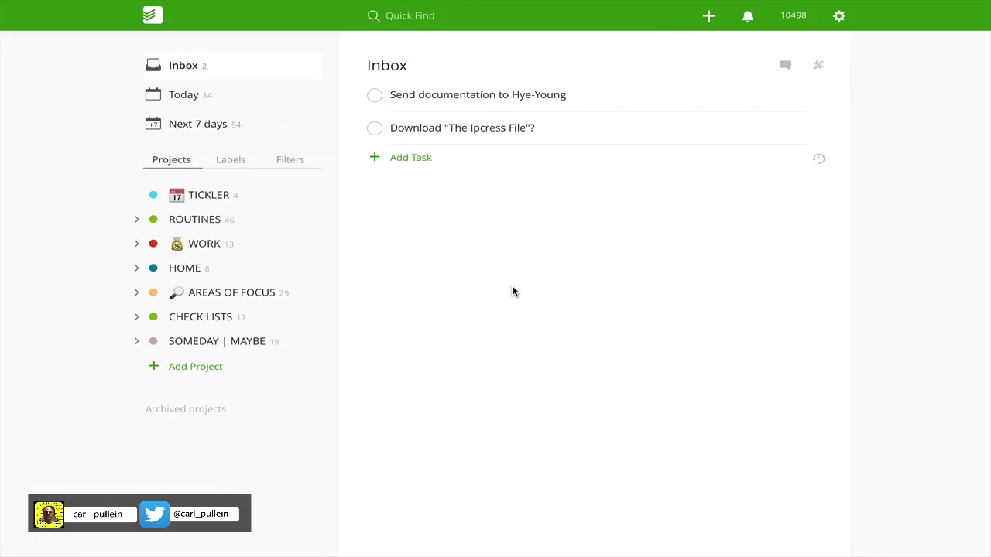
key(ctrl+Left)
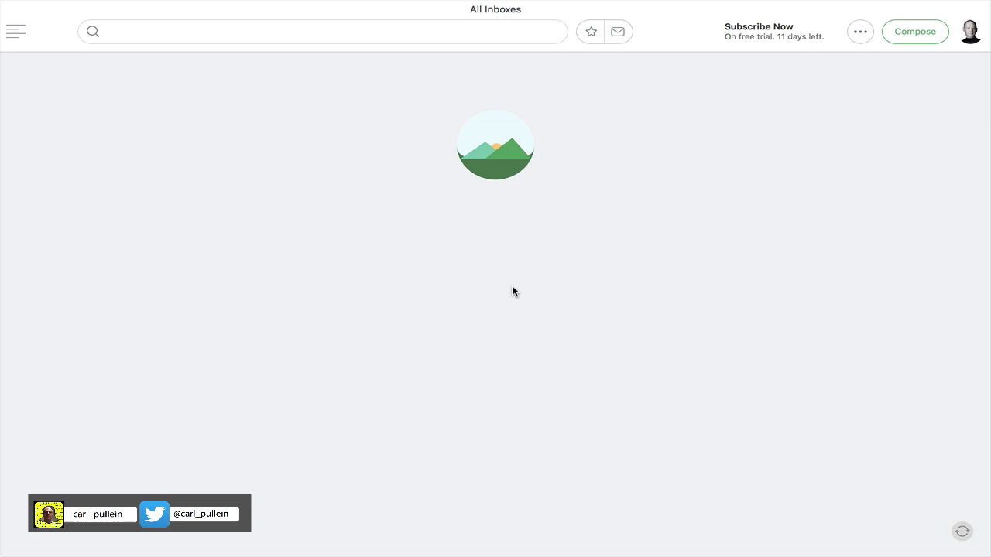
click(16, 35)
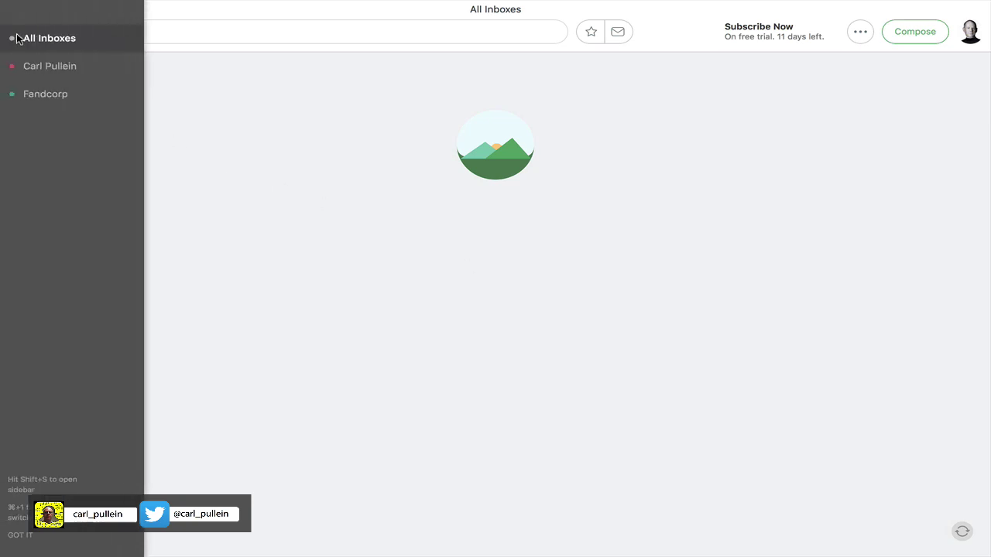
click(254, 144)
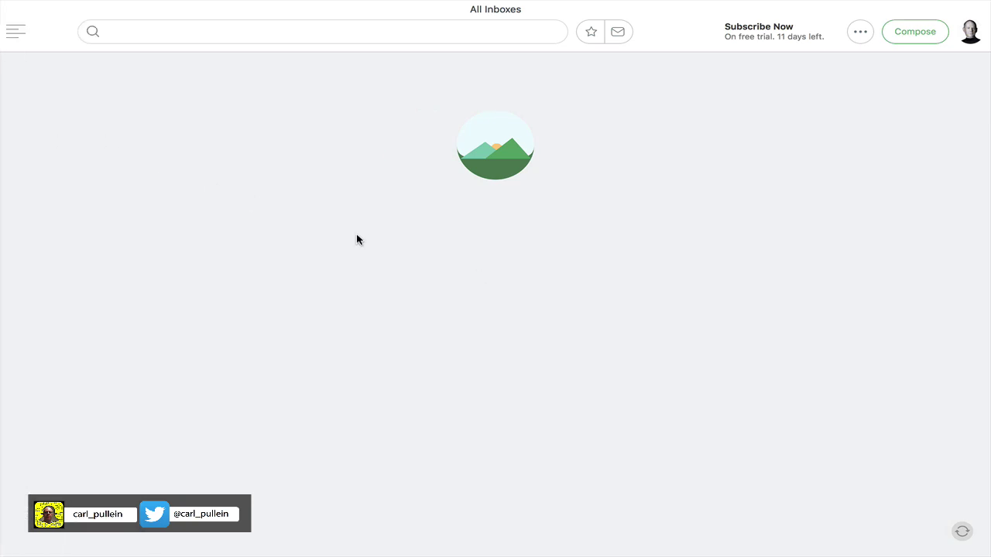
Open the CP | ARCHIVE folder of the personal mail account.
click(16, 36)
click(34, 55)
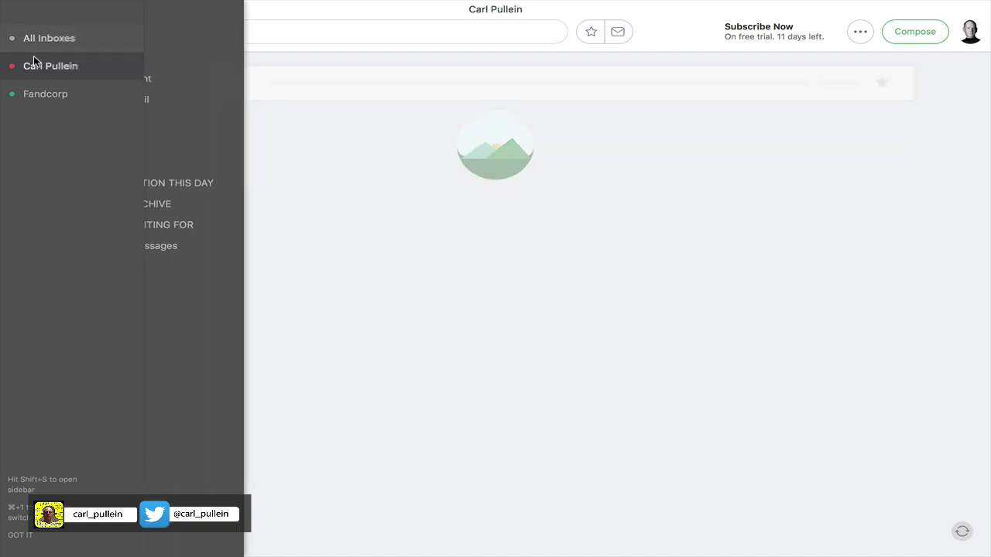
click(212, 204)
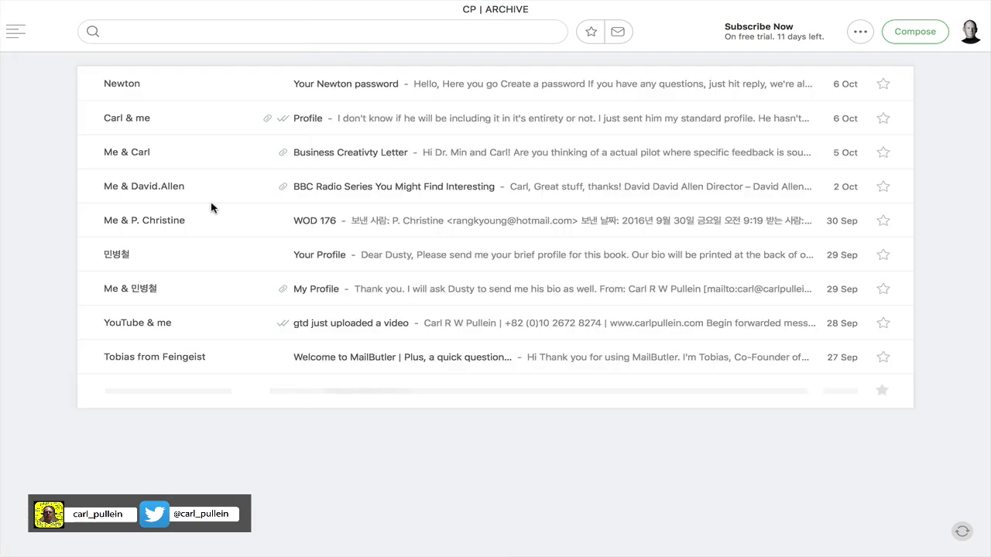
Open the "Your Newton password" email and bring up the form for saving it as a Todoist task.
click(459, 83)
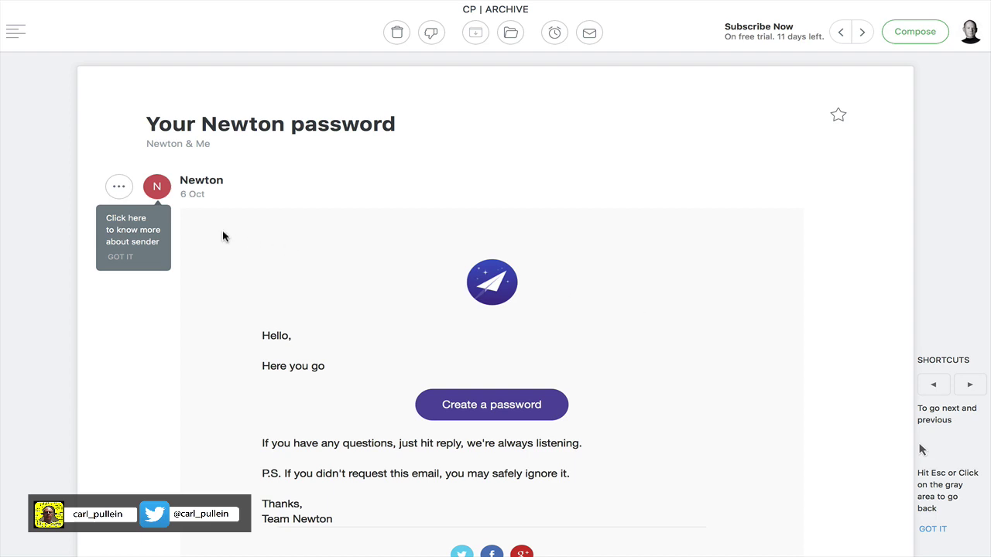
click(142, 300)
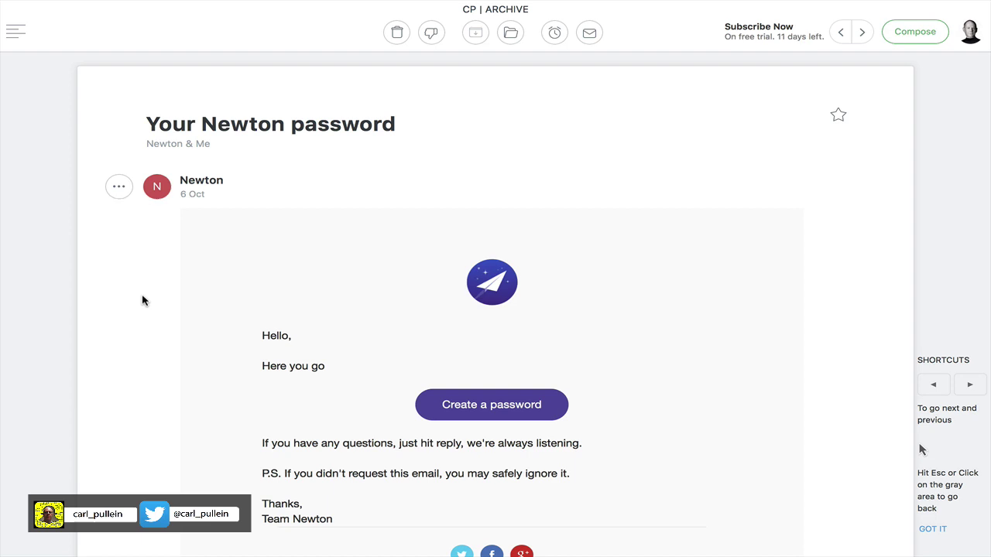
click(118, 192)
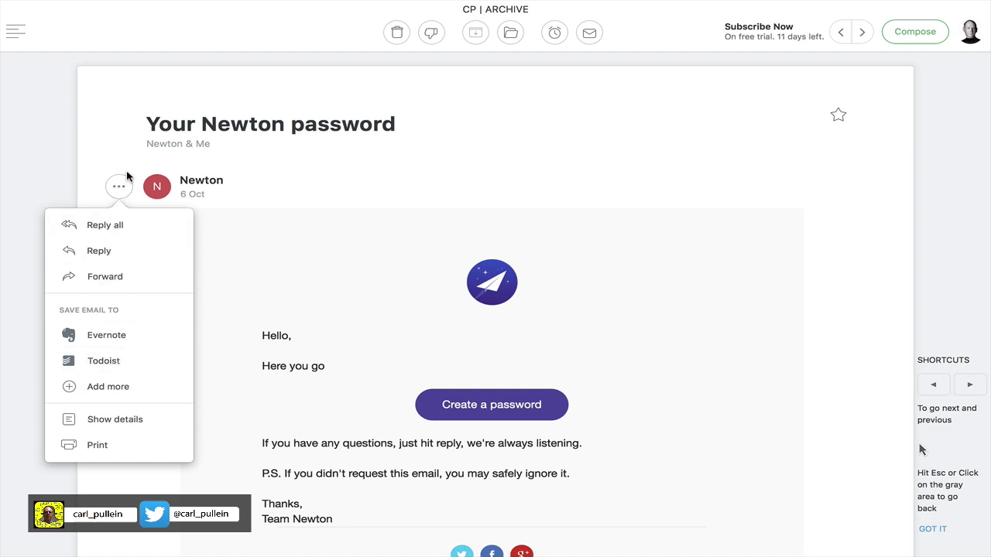
click(101, 364)
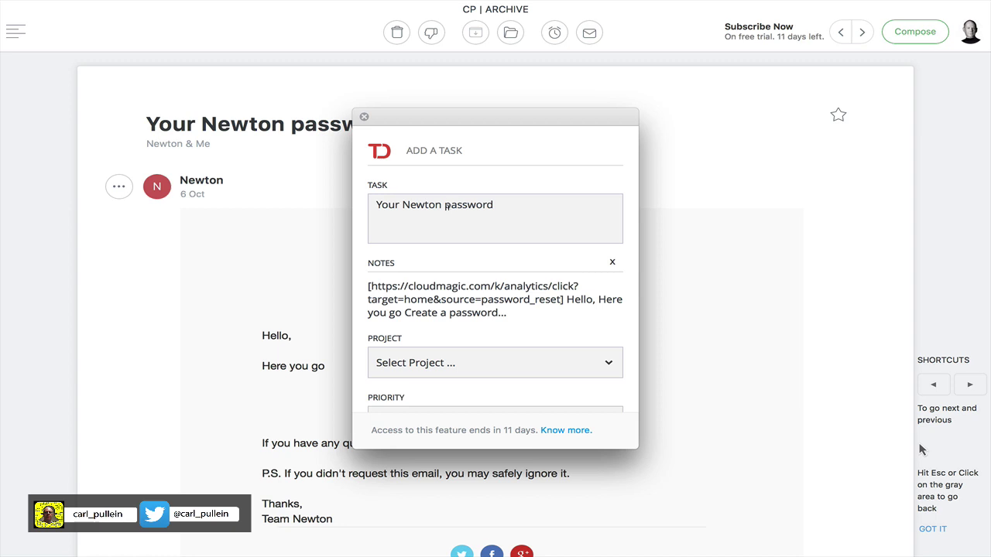
Set the task's project to Inbox and its priority to Priority 4.
click(607, 363)
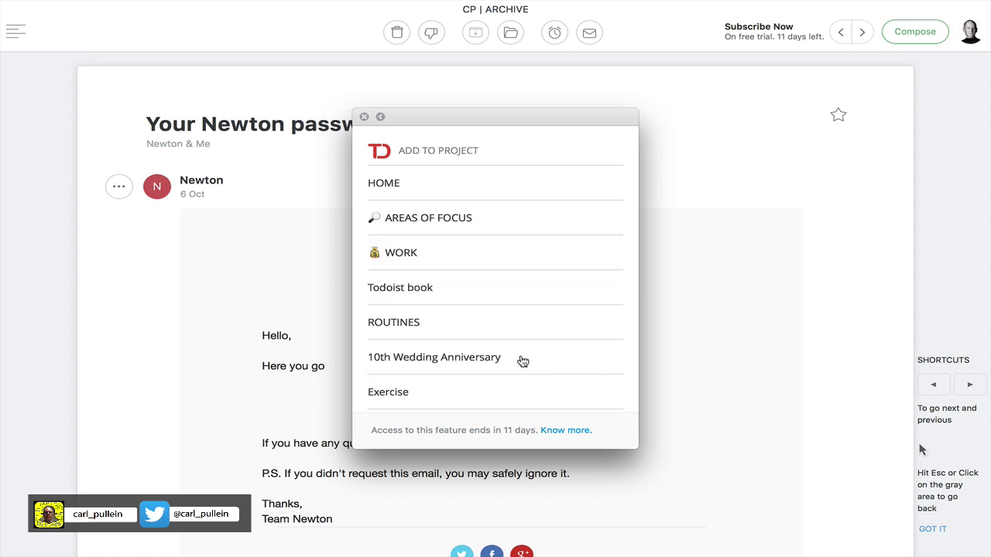
scroll(522, 362, down, 10)
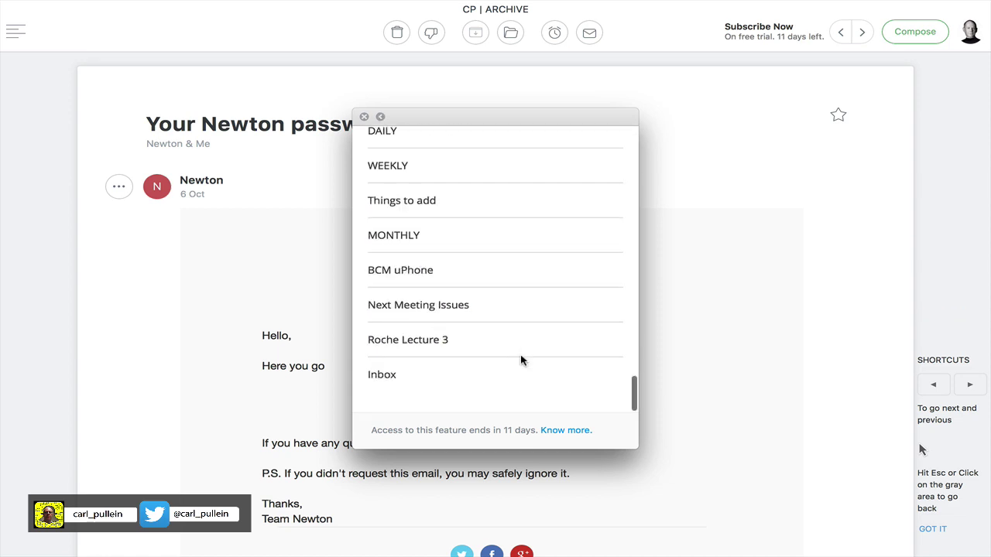
click(393, 383)
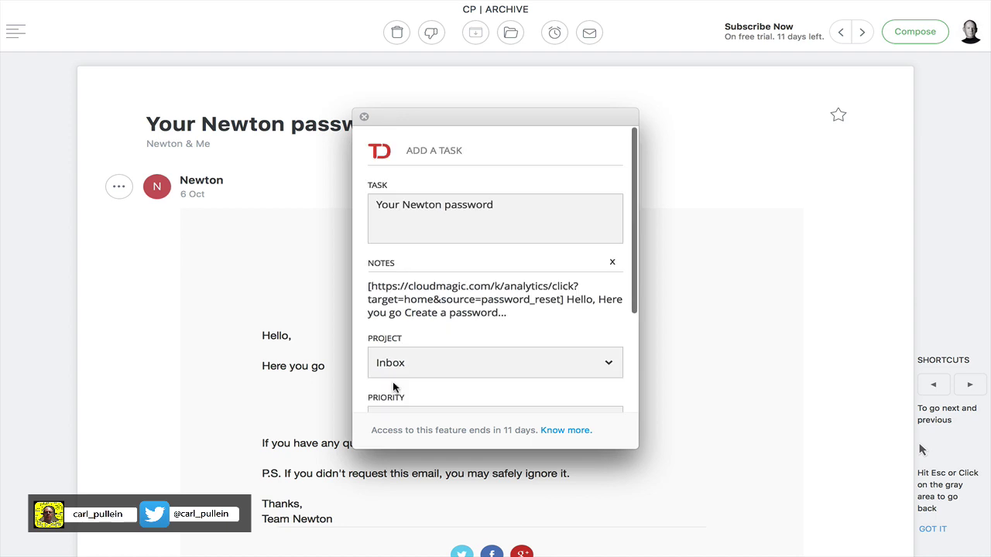
scroll(469, 358, down, 3)
click(510, 333)
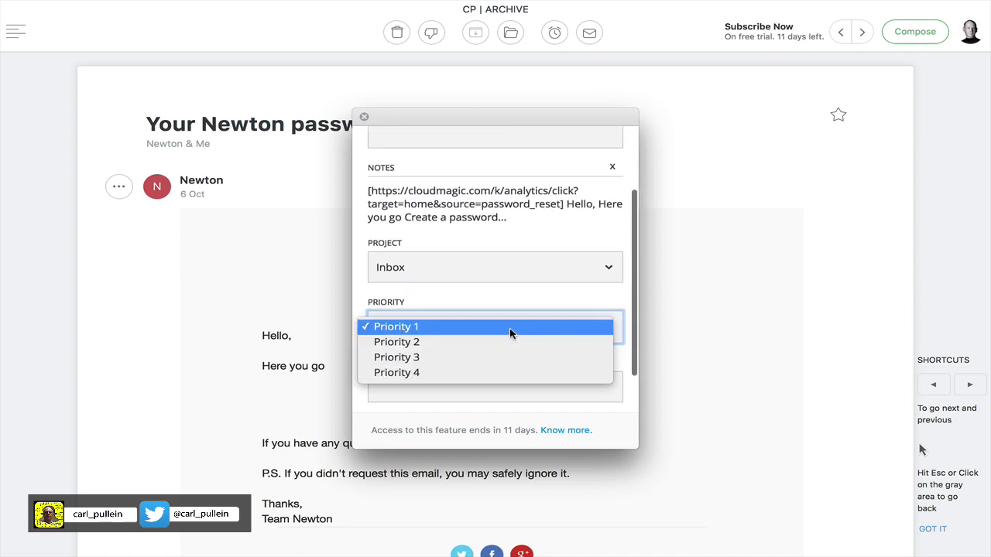
click(509, 369)
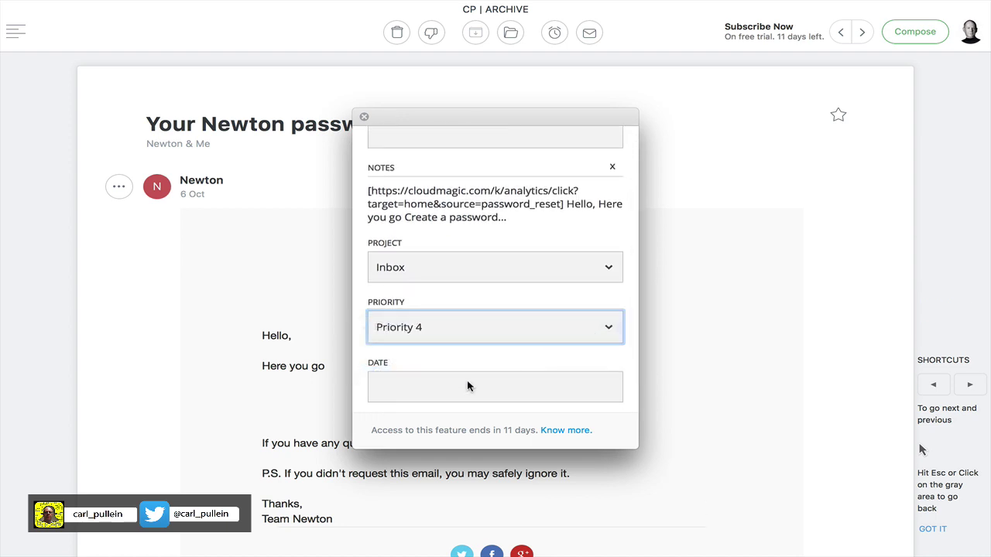
Add the "Your Newton password" task to Todoist without a date.
scroll(484, 393, down, 3)
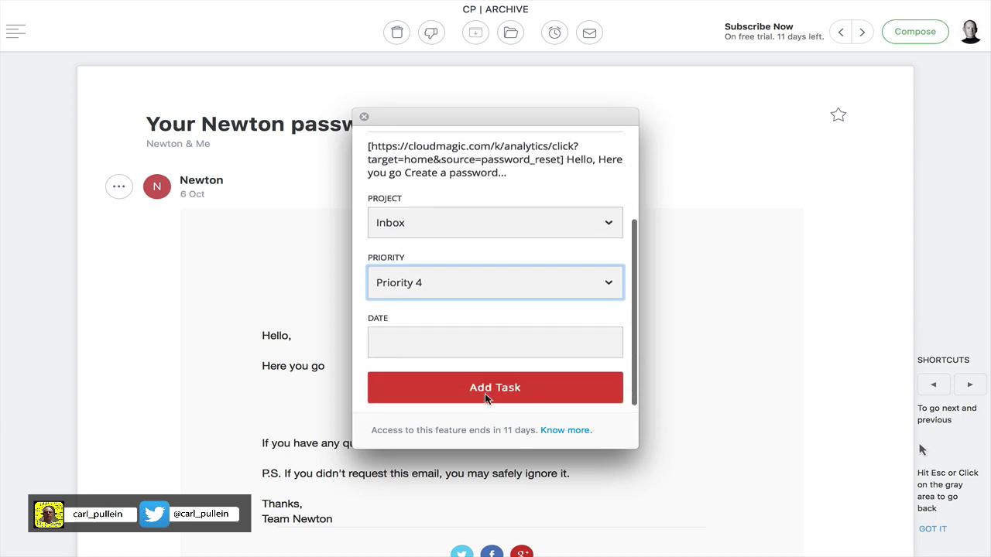
scroll(487, 387, up, 2)
scroll(492, 383, down, 2)
click(496, 380)
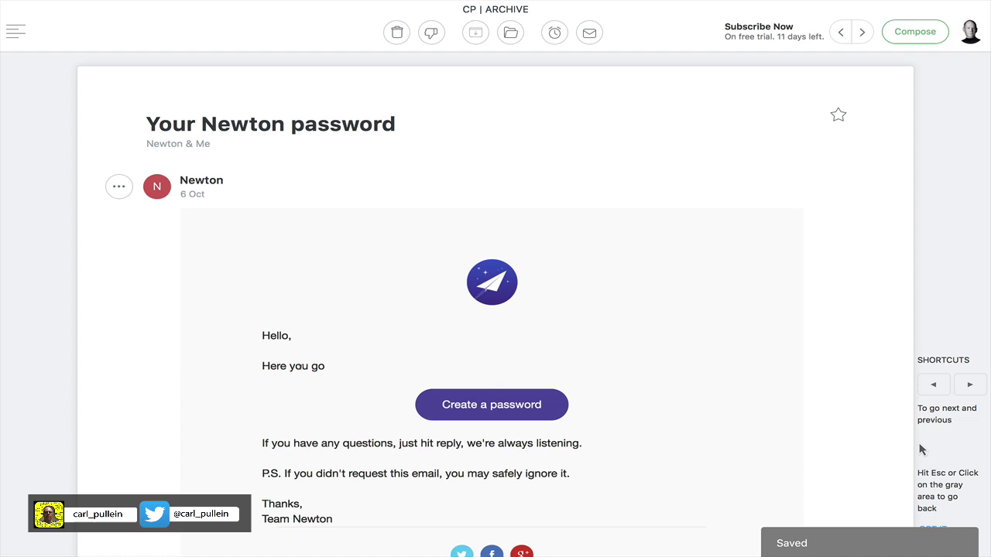
drag(495, 378, 119, 186)
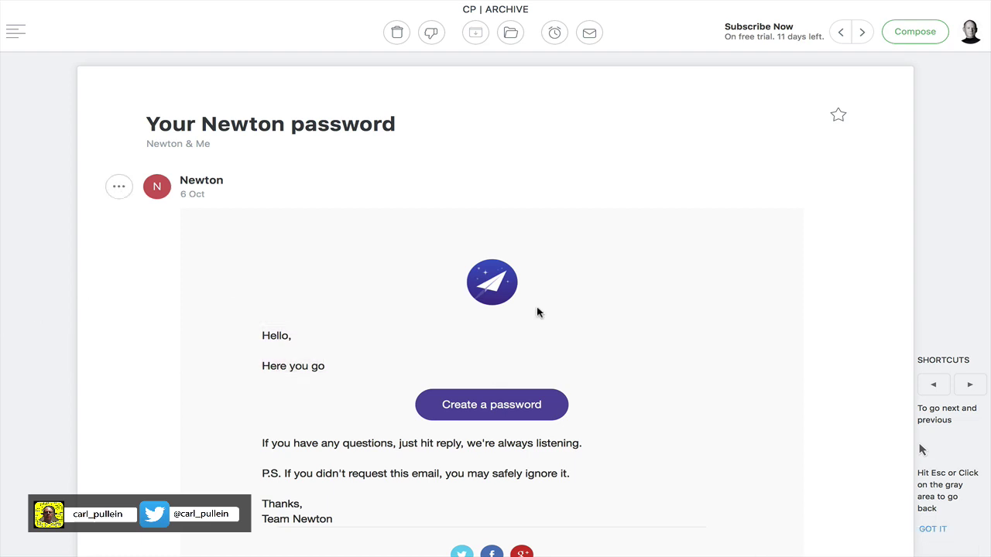
Reopen the Todoist task form for the email, browse the available projects, and close it without saving.
key(ctrl+Right)
click(116, 188)
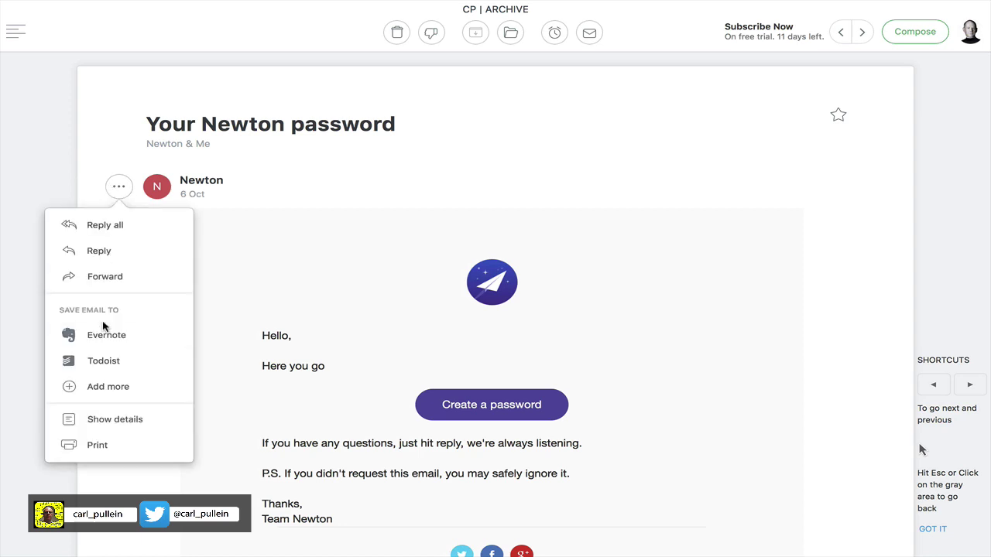
click(114, 362)
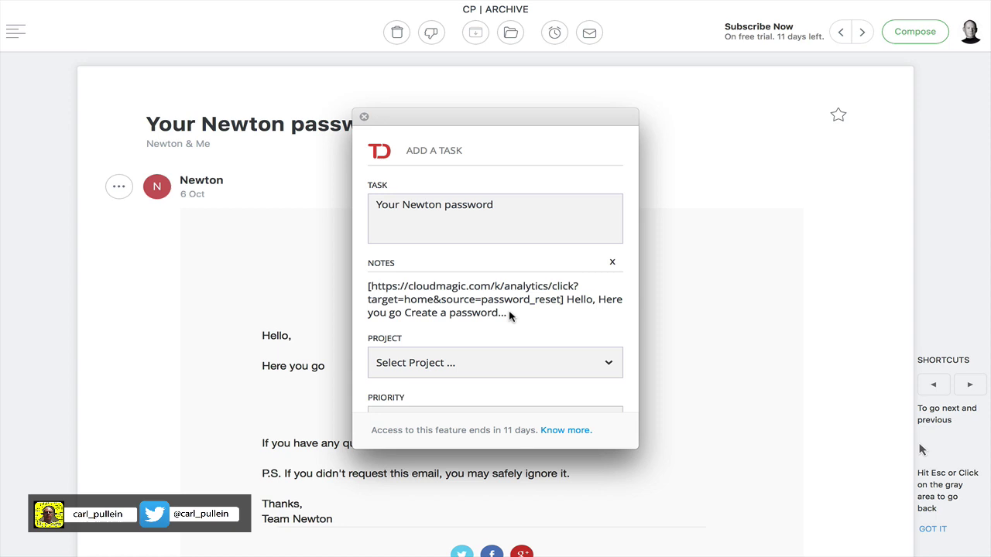
click(609, 364)
scroll(530, 368, down, 10)
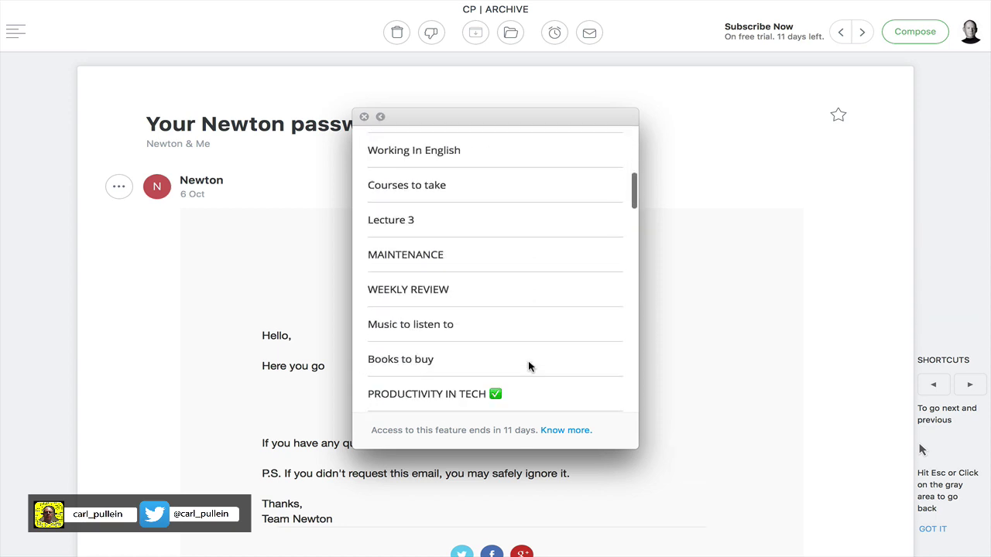
scroll(528, 366, down, 2)
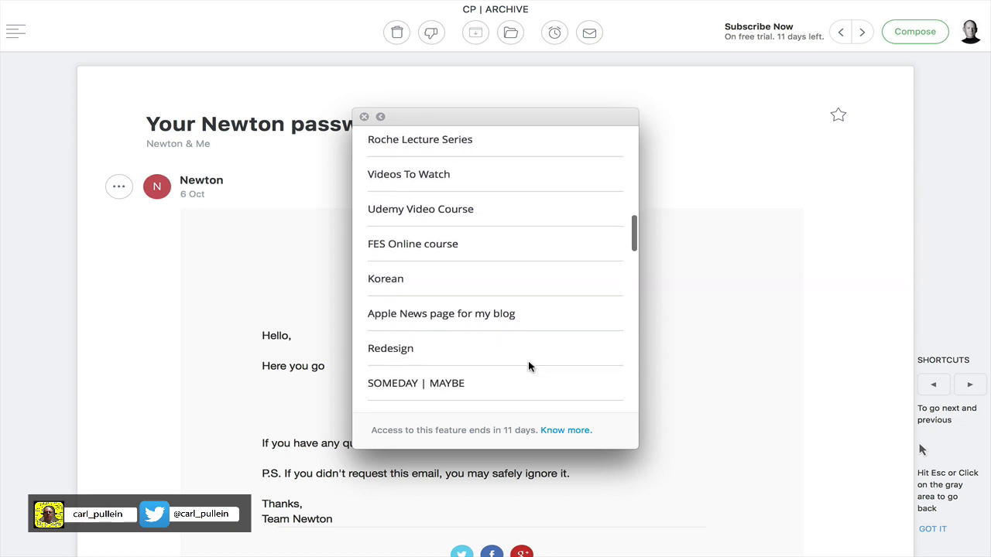
scroll(603, 356, down, 20)
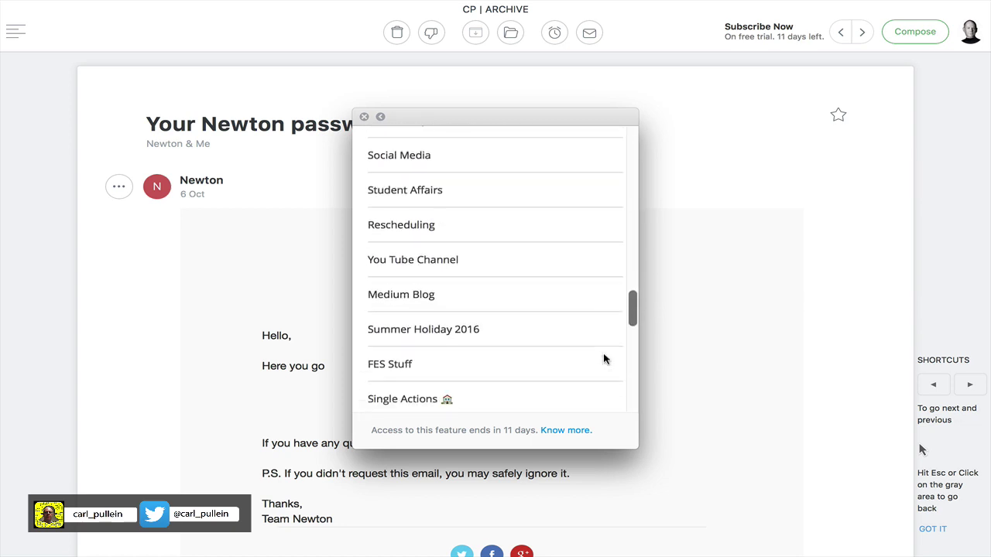
scroll(602, 349, up, 20)
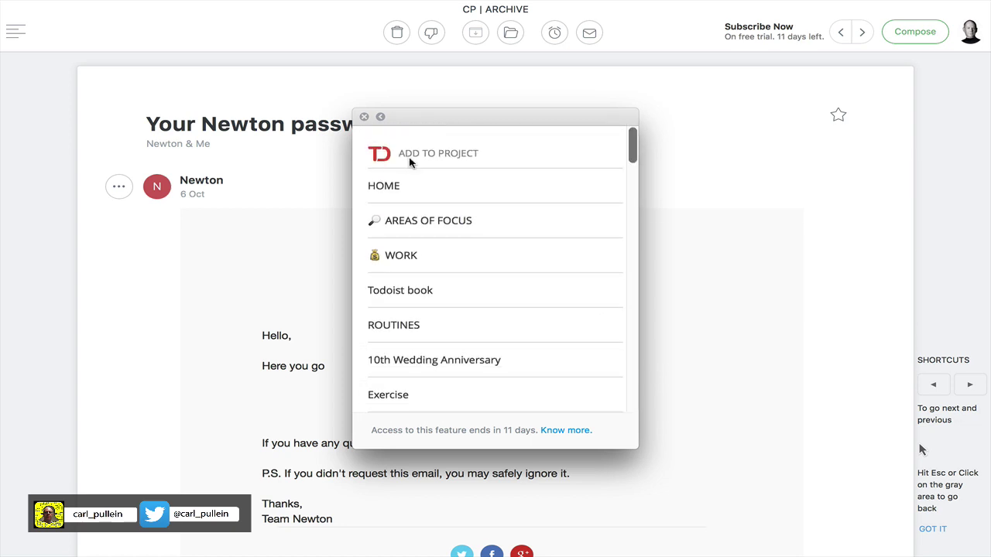
click(364, 117)
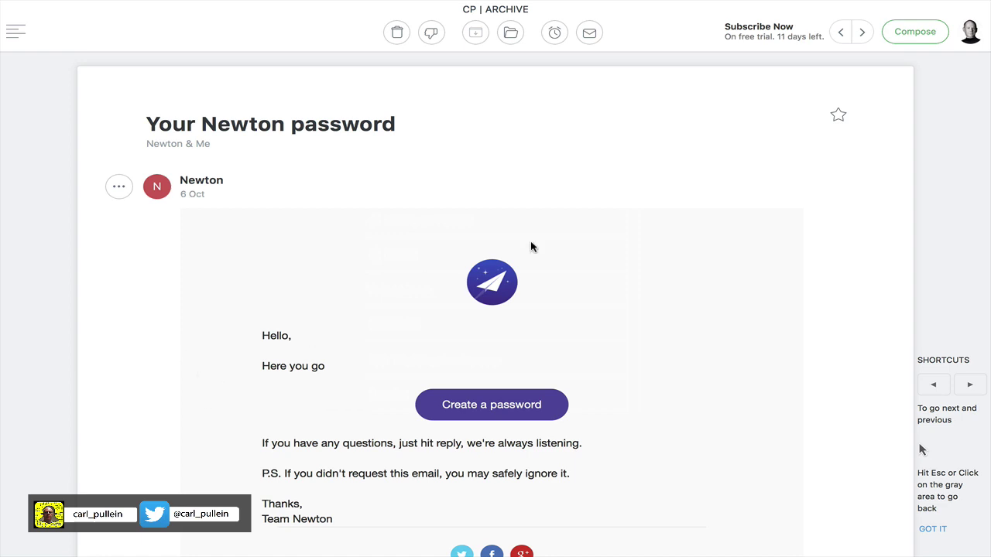
Return to the CP | ARCHIVE message list, check the new task in Todoist's Inbox, and switch back to Newton.
click(925, 183)
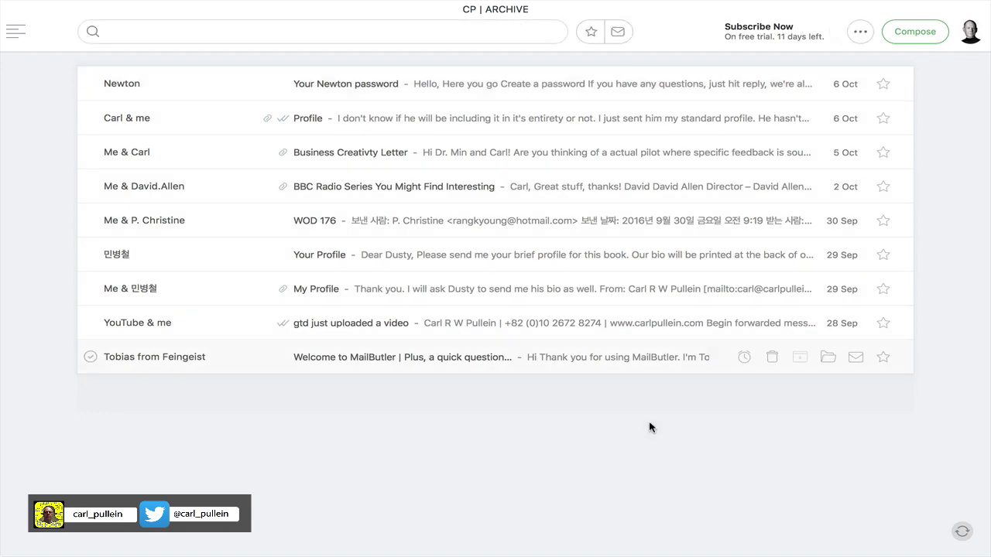
key(ctrl+Right)
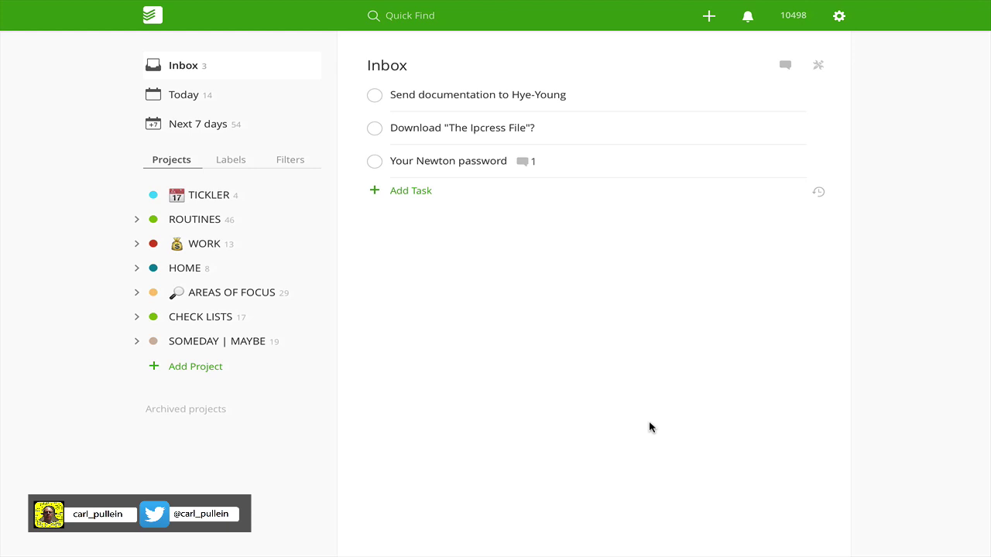
key(ctrl+Left)
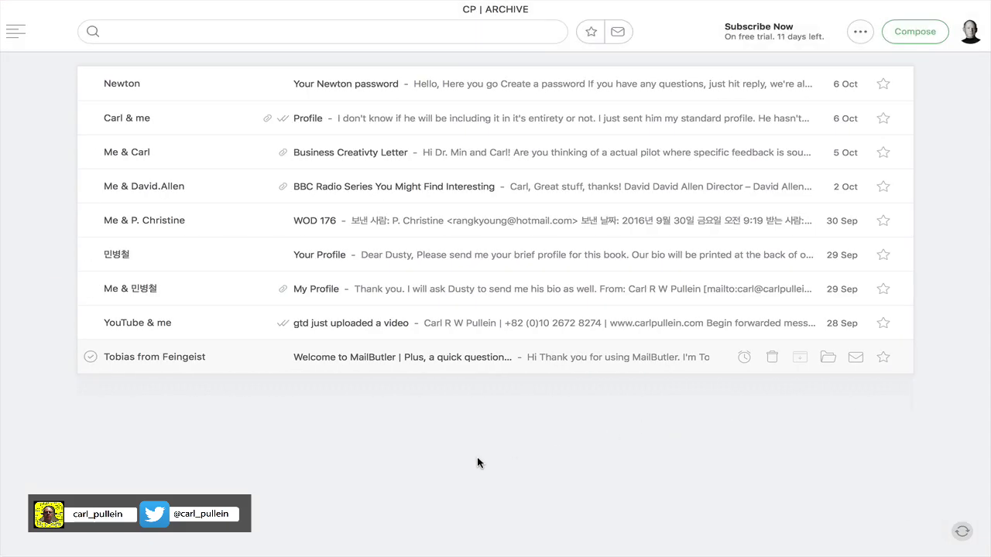